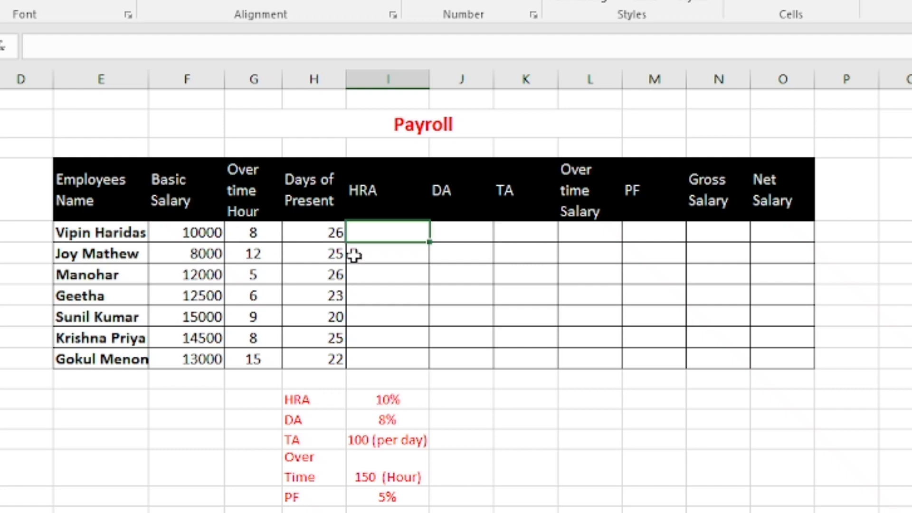
# Step: Calculate HRA in I5 as basic salary times 10% (=F5*10%) and fill the formula down through I11 for all employees
pyautogui.write('=')
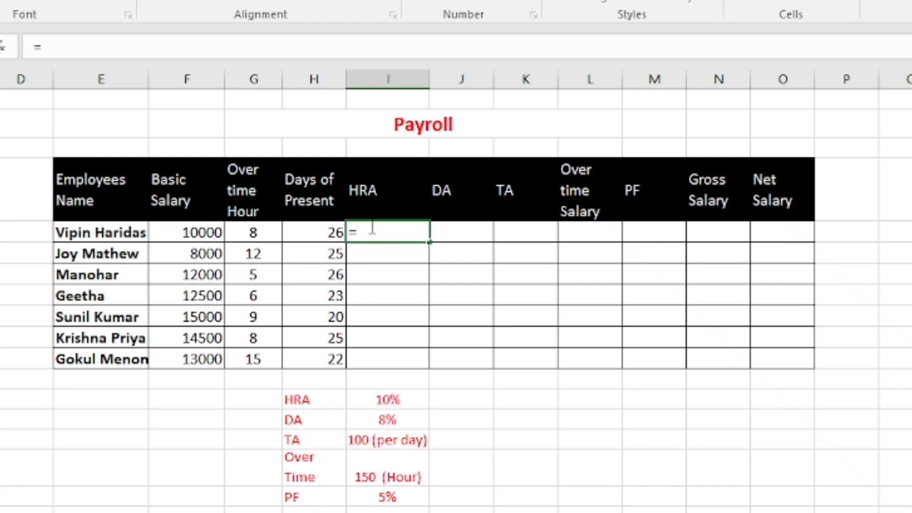
pyautogui.click(186, 233)
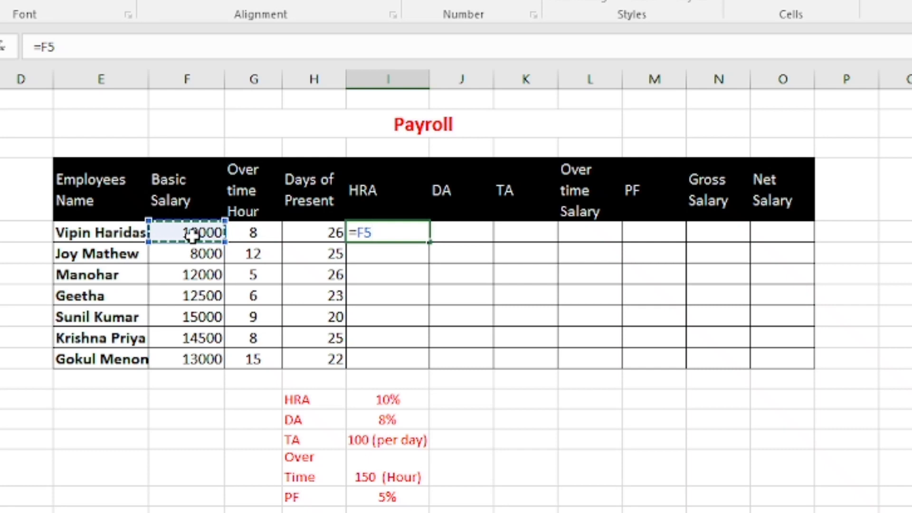
pyautogui.write('*')
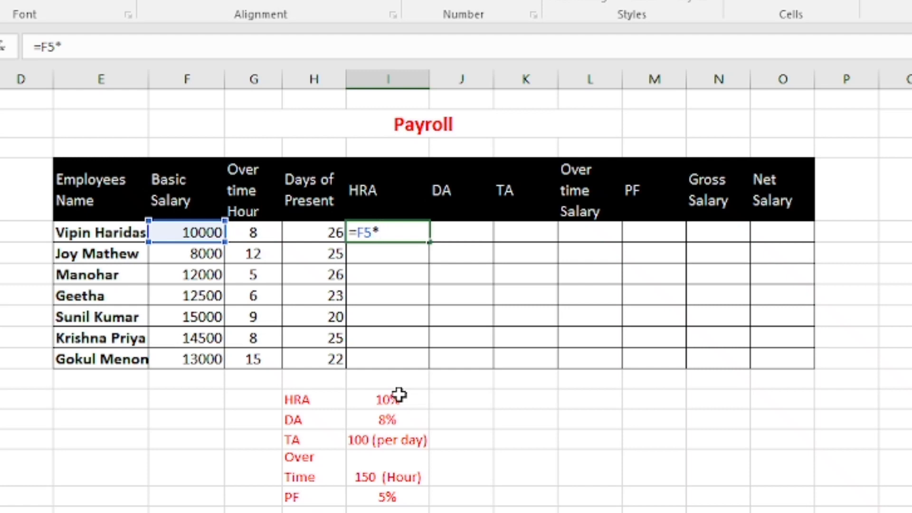
pyautogui.write('10%')
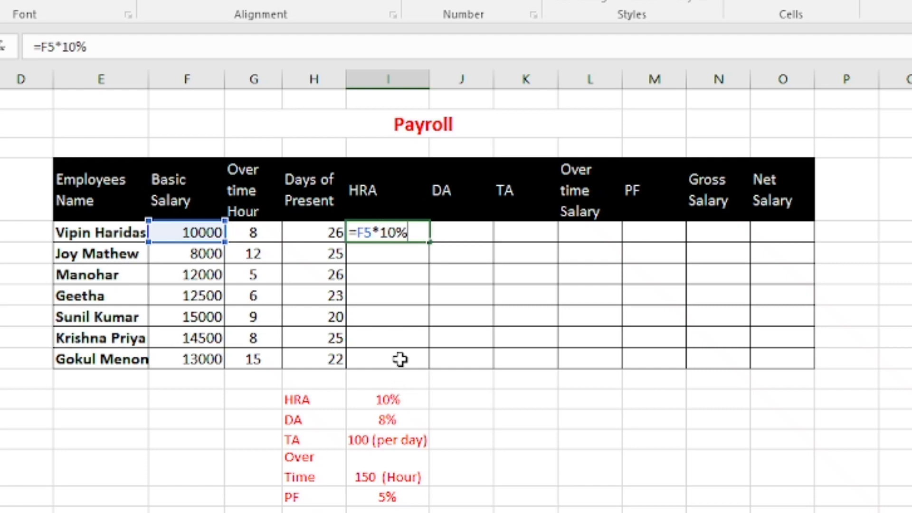
pyautogui.press('Return')
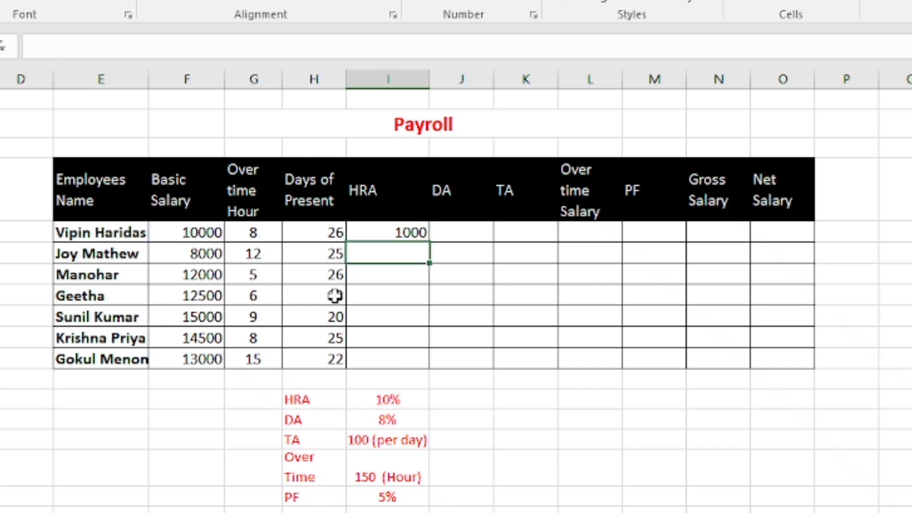
pyautogui.click(389, 232)
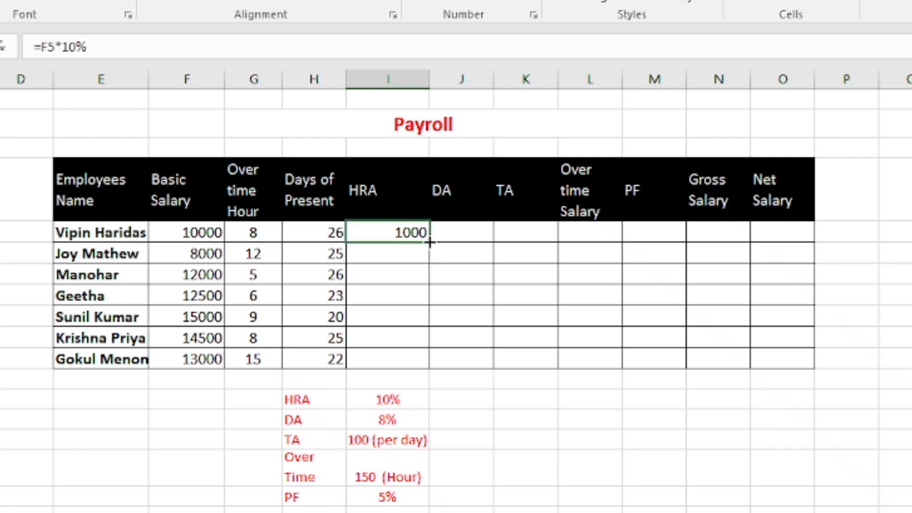
pyautogui.moveTo(429, 242); pyautogui.dragTo(423, 358)
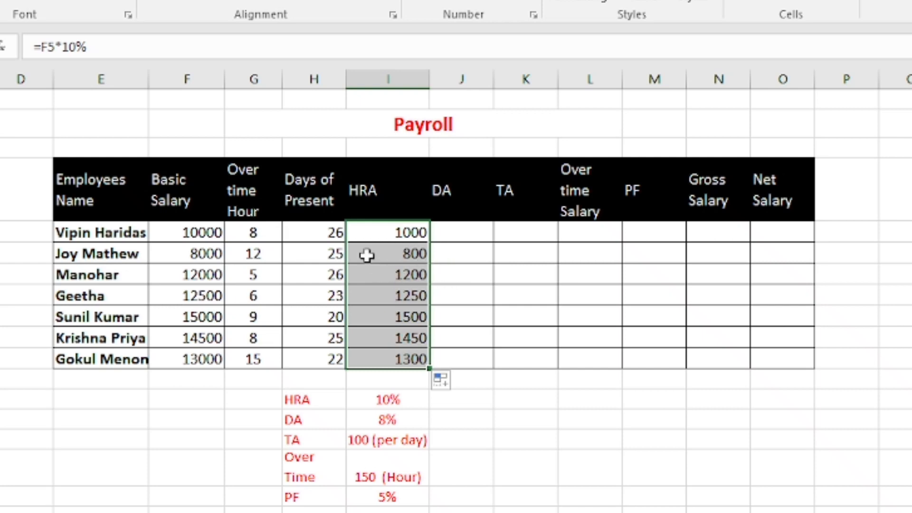
# Step: Calculate DA in J5 with =F5*8% and copy the formula down to the last employee row
pyautogui.click(452, 232)
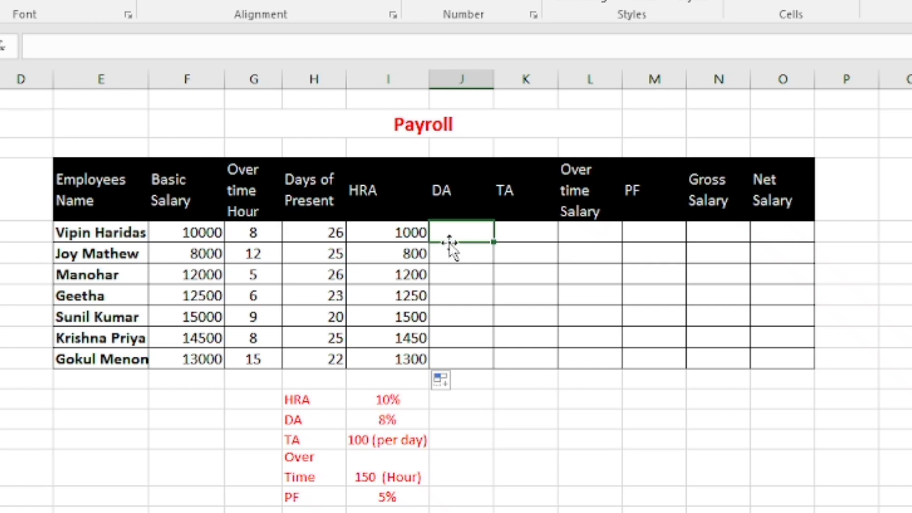
pyautogui.write('=')
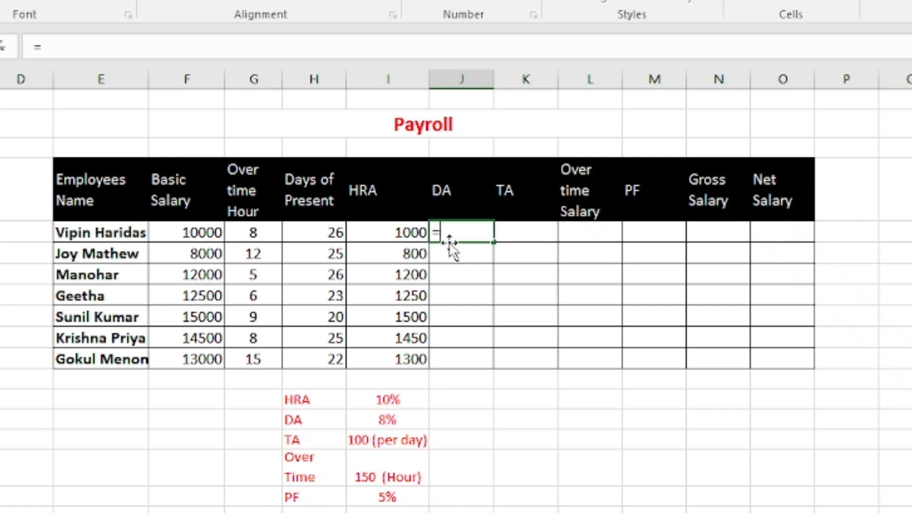
pyautogui.click(212, 230)
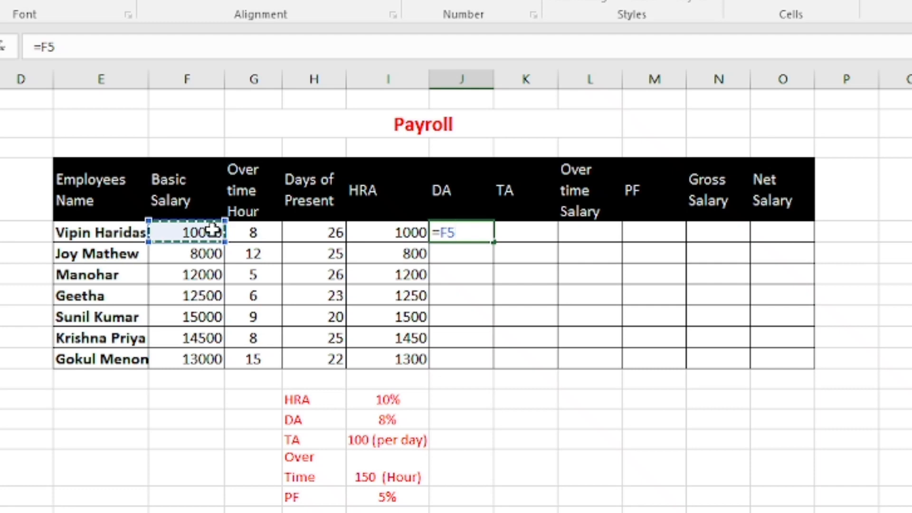
pyautogui.write('*8')
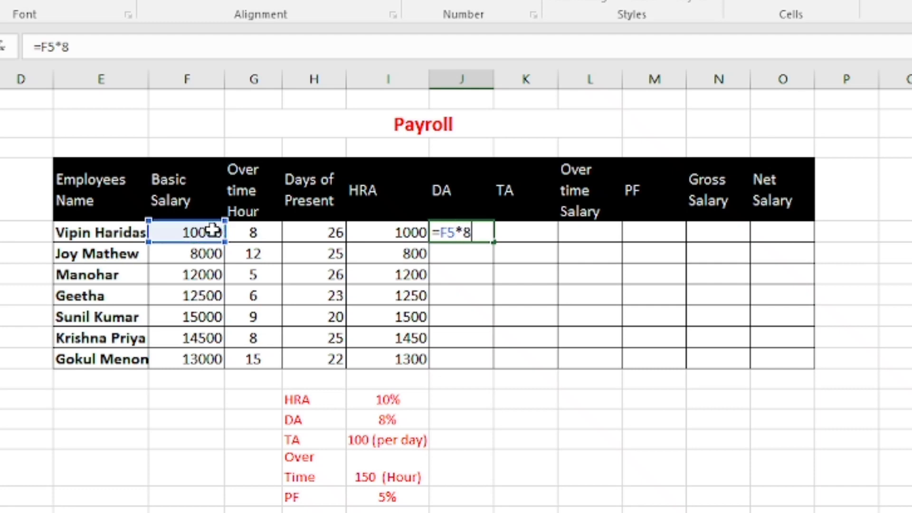
pyautogui.write('%')
pyautogui.press('Return')
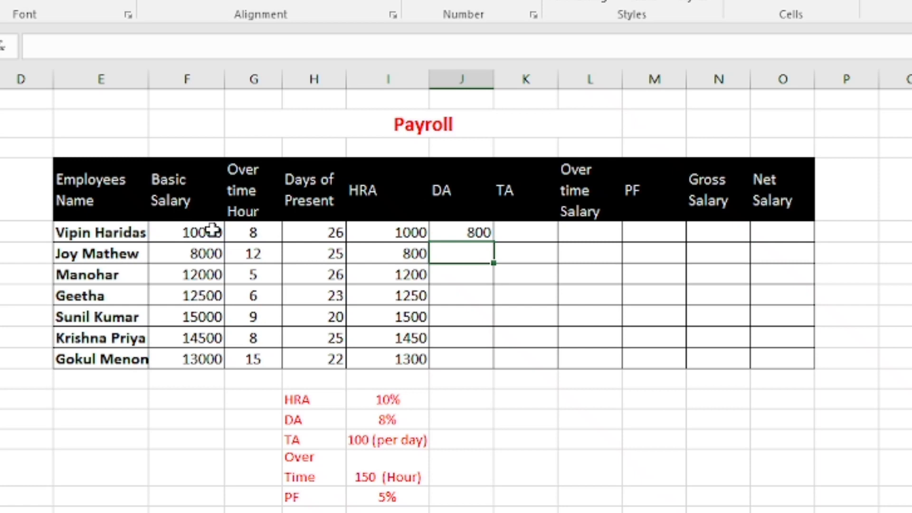
pyautogui.click(449, 233)
pyautogui.moveTo(494, 243); pyautogui.dragTo(493, 374)
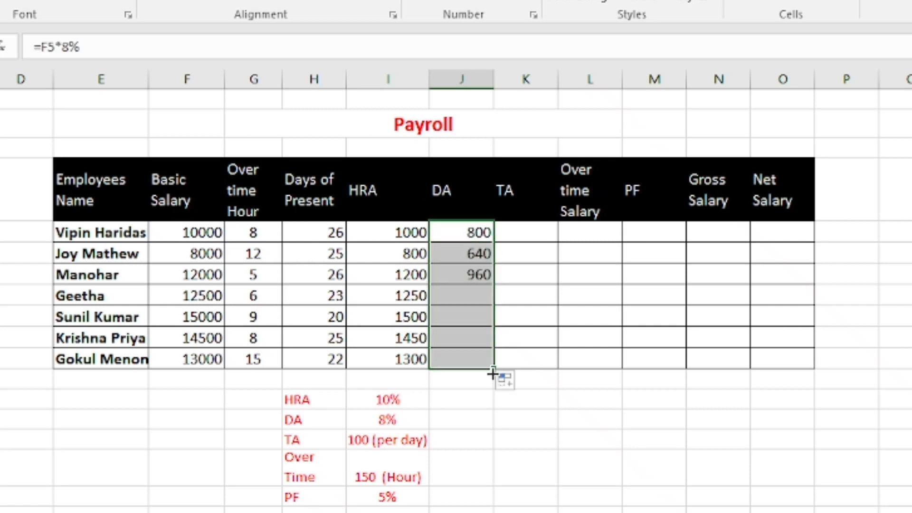
# Step: Calculate TA in K5 as days present times 100 (=H5*100) and fill it down for all employees
pyautogui.click(524, 235)
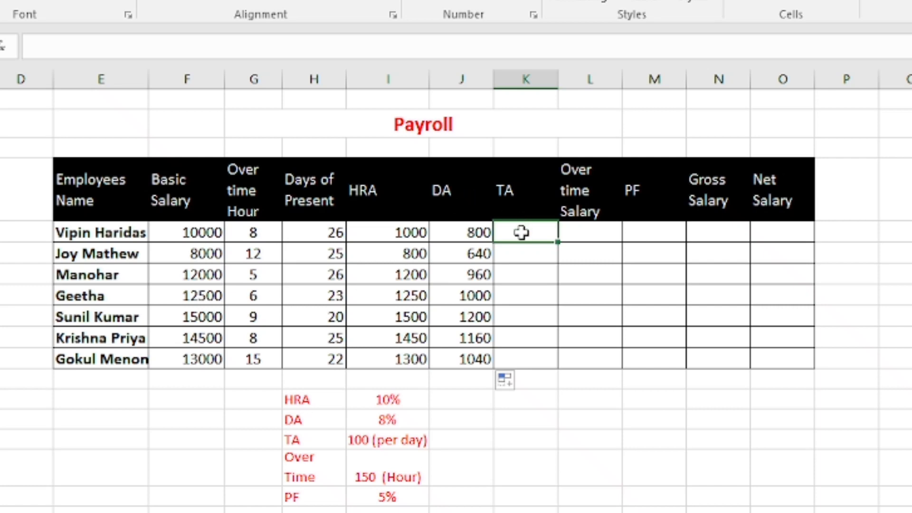
pyautogui.write('=')
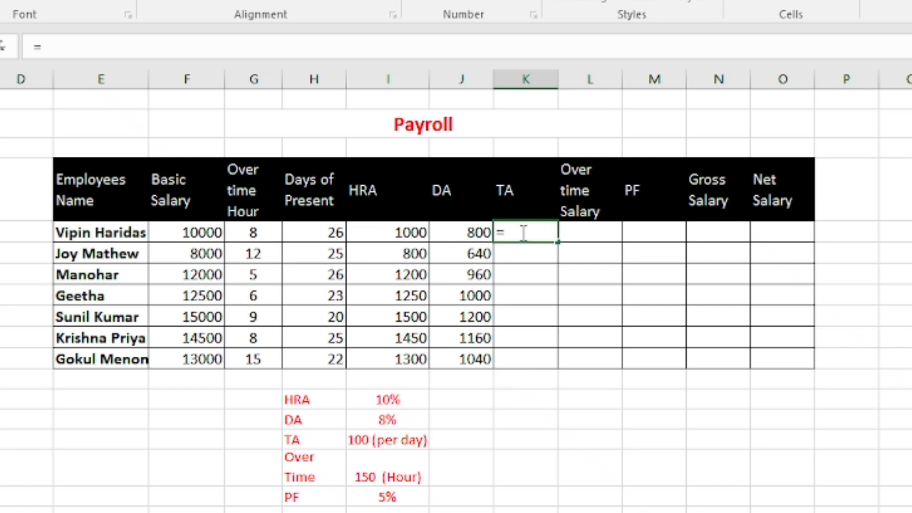
pyautogui.click(335, 234)
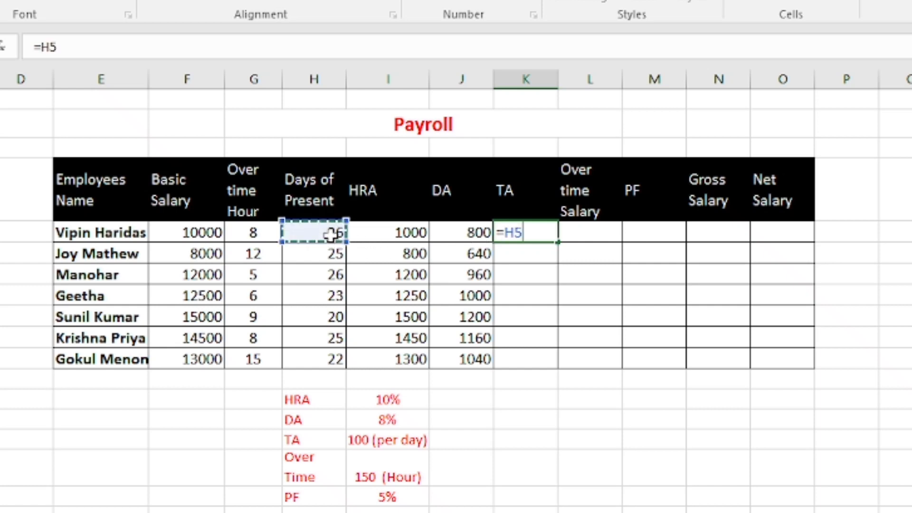
pyautogui.write('*')
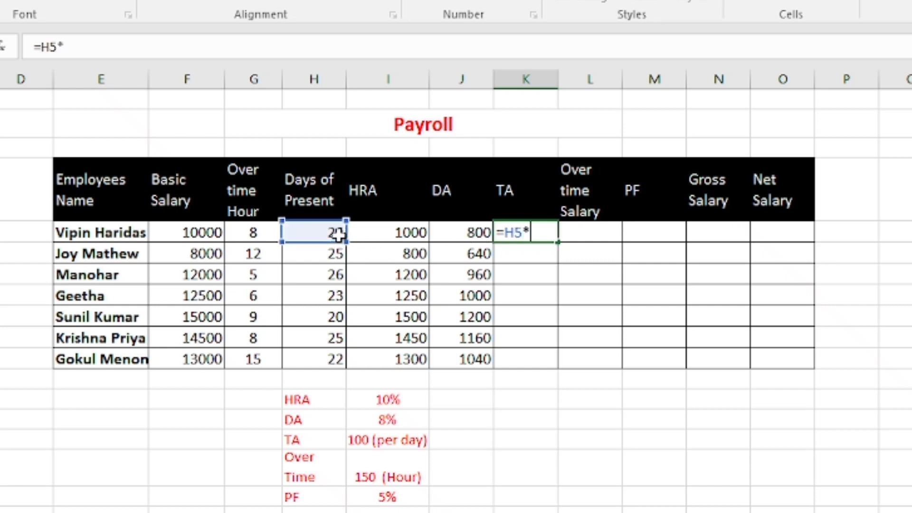
pyautogui.write('100')
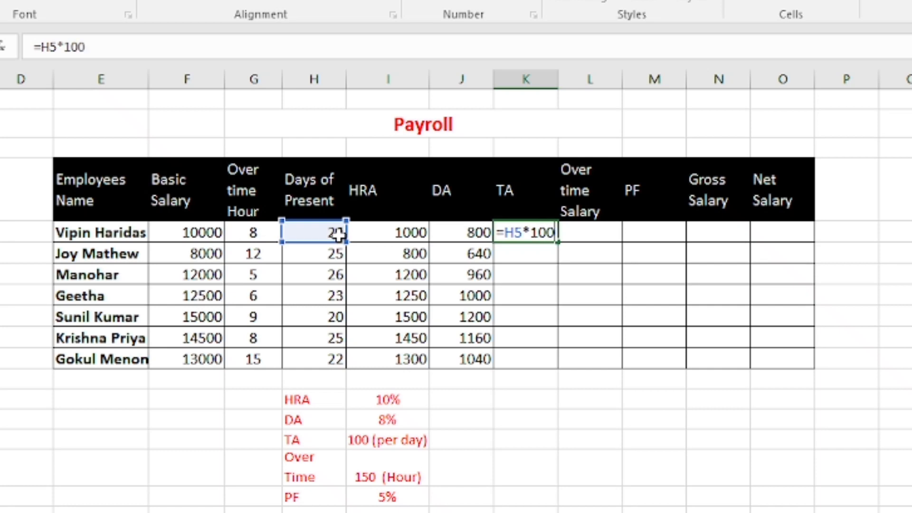
pyautogui.press('Return')
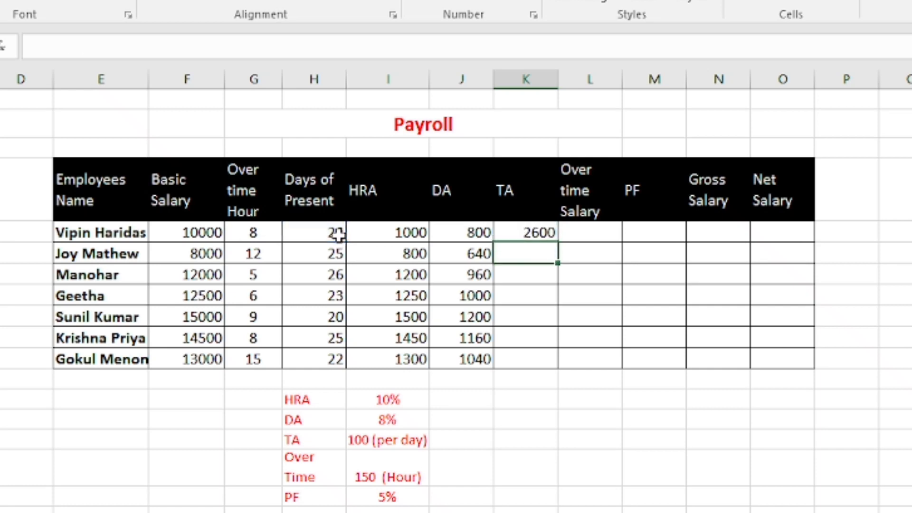
pyautogui.click(542, 232)
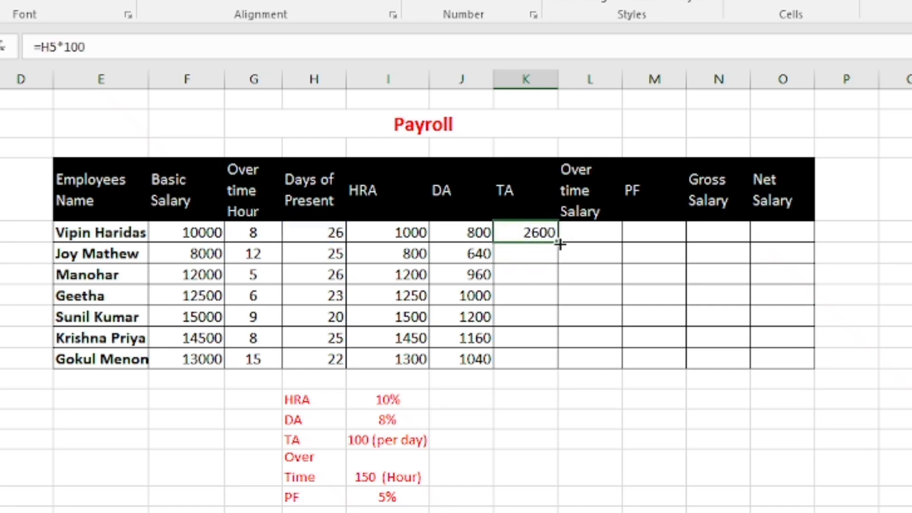
pyautogui.moveTo(560, 243); pyautogui.dragTo(546, 367)
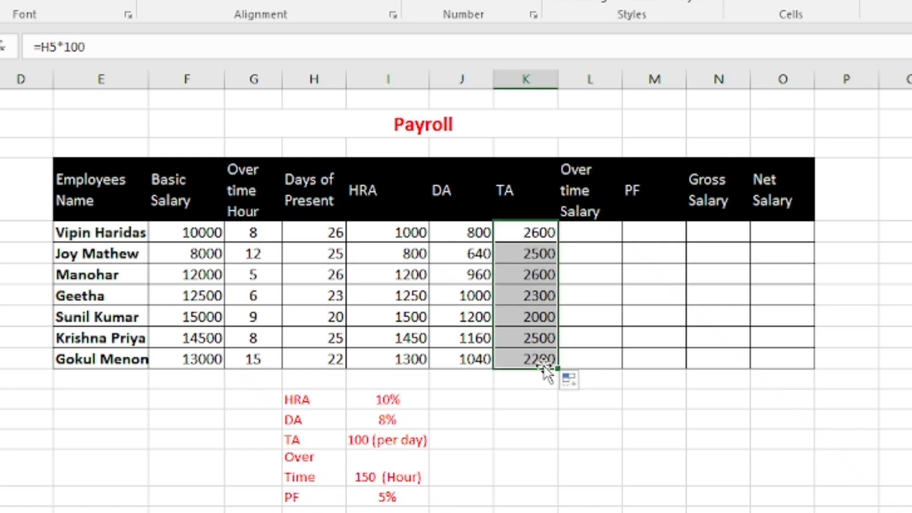
# Step: Calculate the overtime salary in L5 as overtime hours times 150 (=G5*150) and fill it down the column
pyautogui.click(600, 228)
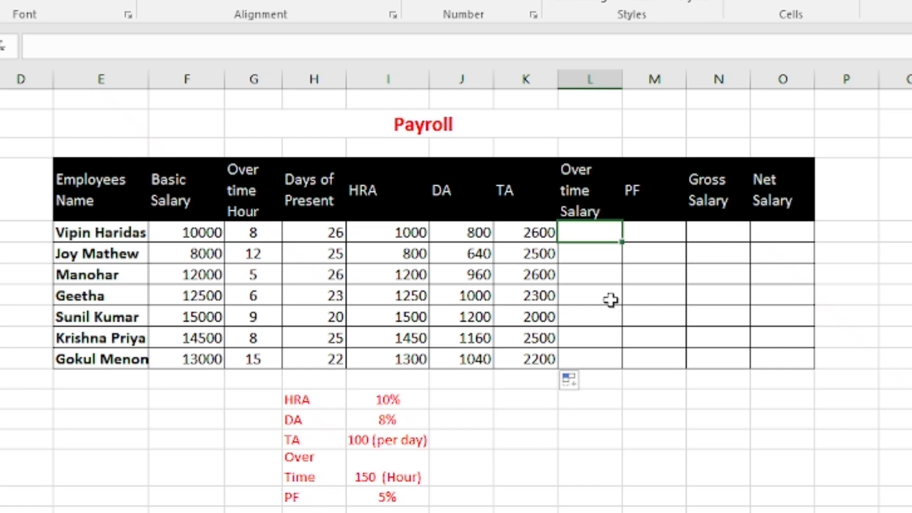
pyautogui.doubleClick(574, 232)
pyautogui.write('=')
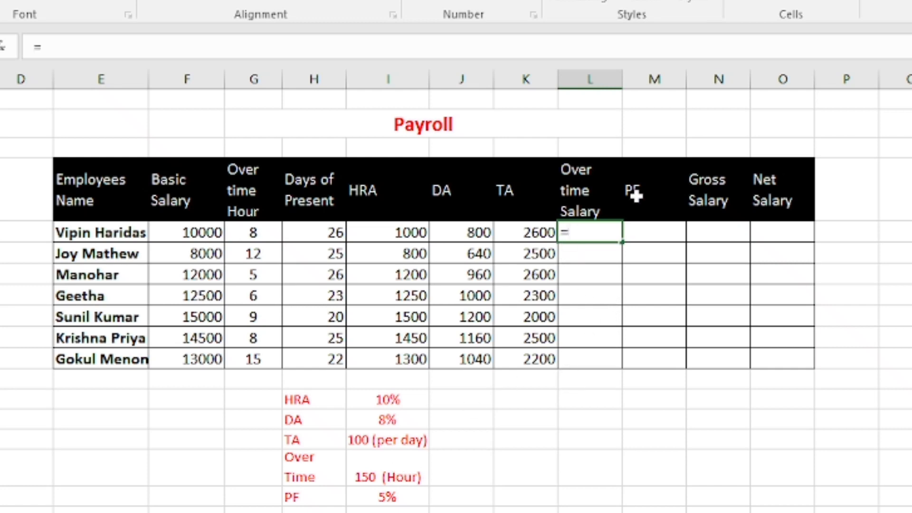
pyautogui.click(256, 233)
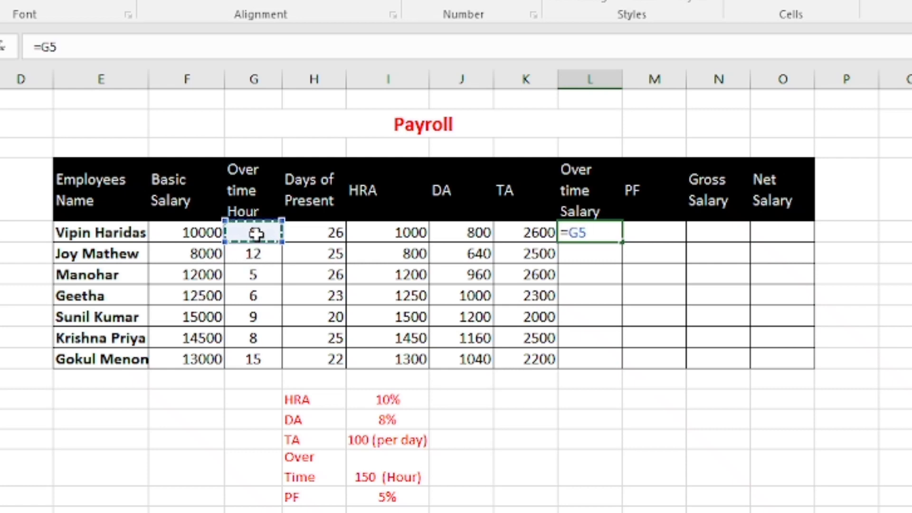
pyautogui.write('*150')
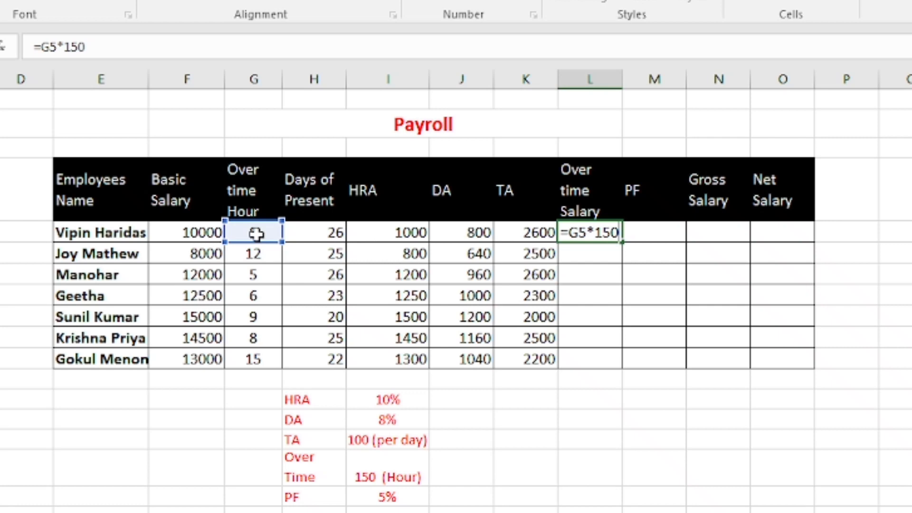
pyautogui.press('Return')
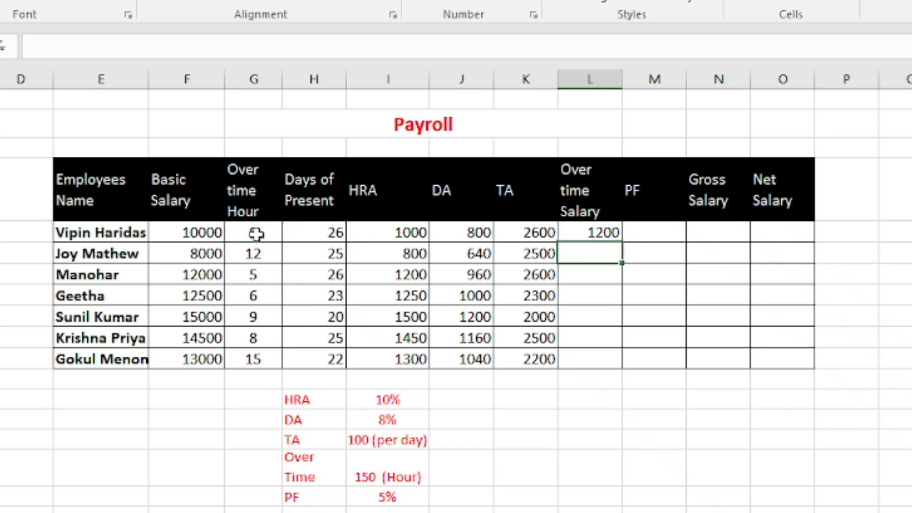
pyautogui.click(584, 231)
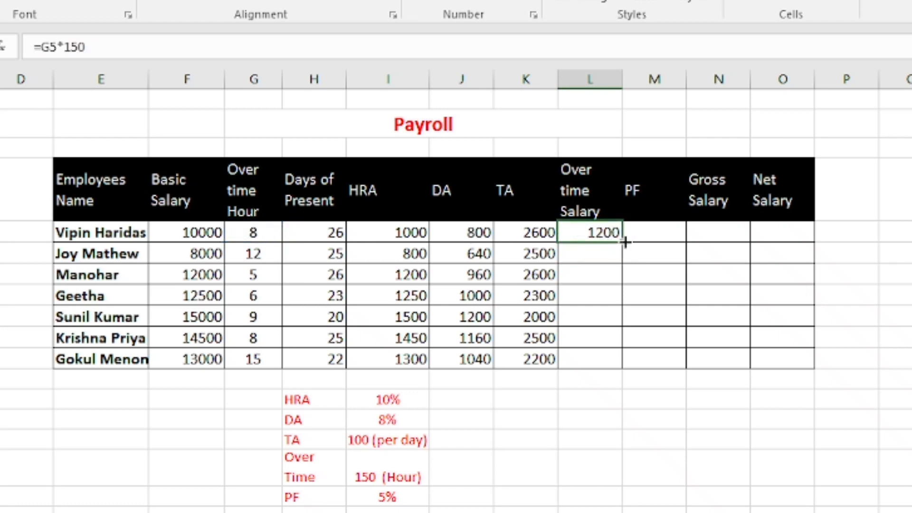
pyautogui.moveTo(623, 240); pyautogui.dragTo(623, 366)
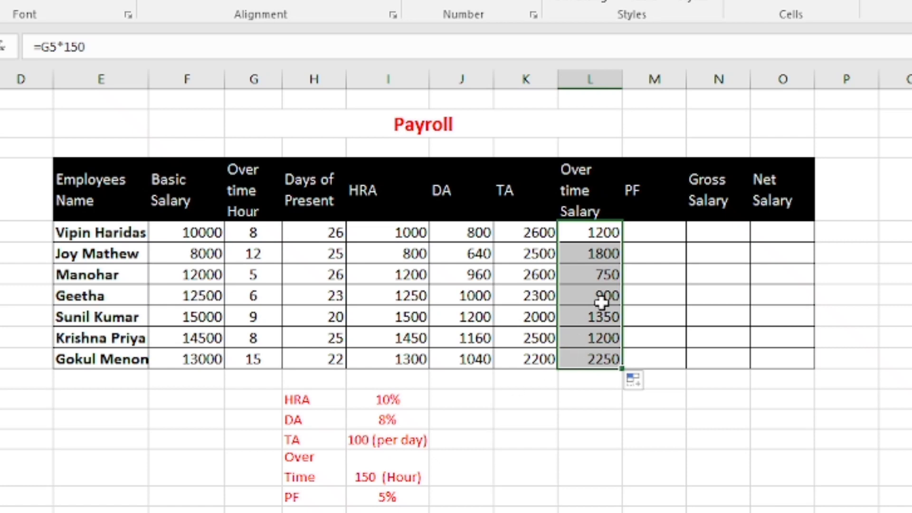
# Step: Calculate PF in M5 as 5% of basic salary (=F5*5%) and fill the formula down to the last employee
pyautogui.click(647, 230)
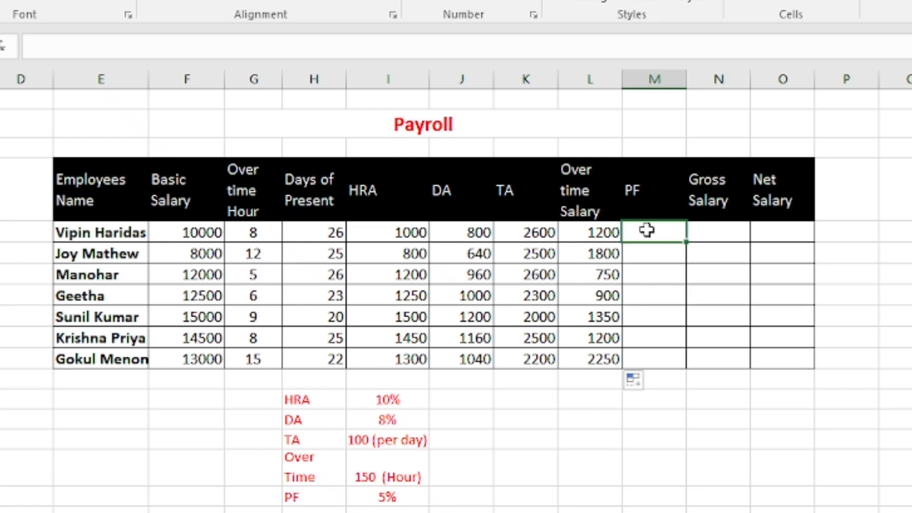
pyautogui.write('=')
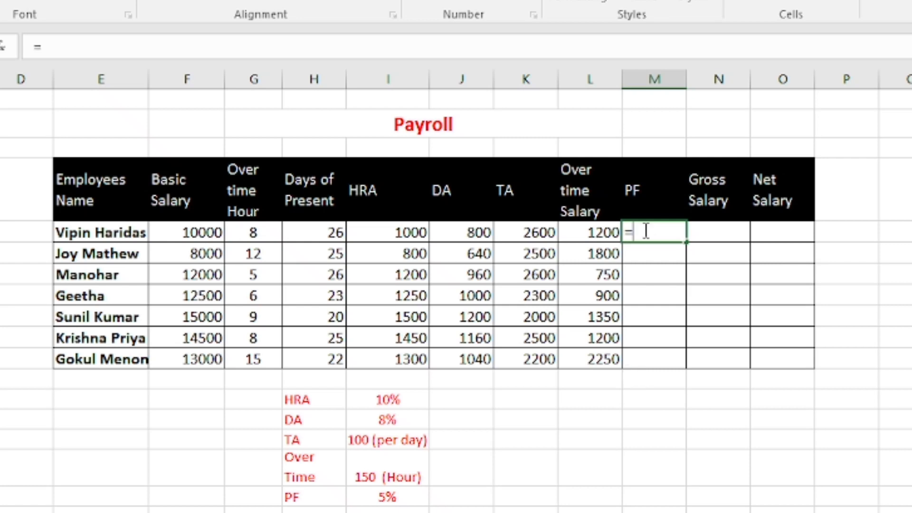
pyautogui.click(189, 232)
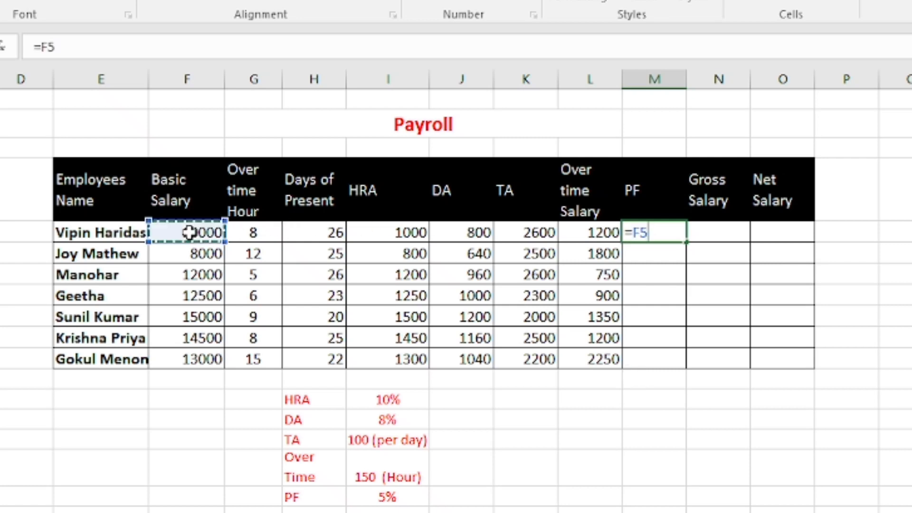
pyautogui.write('*5%')
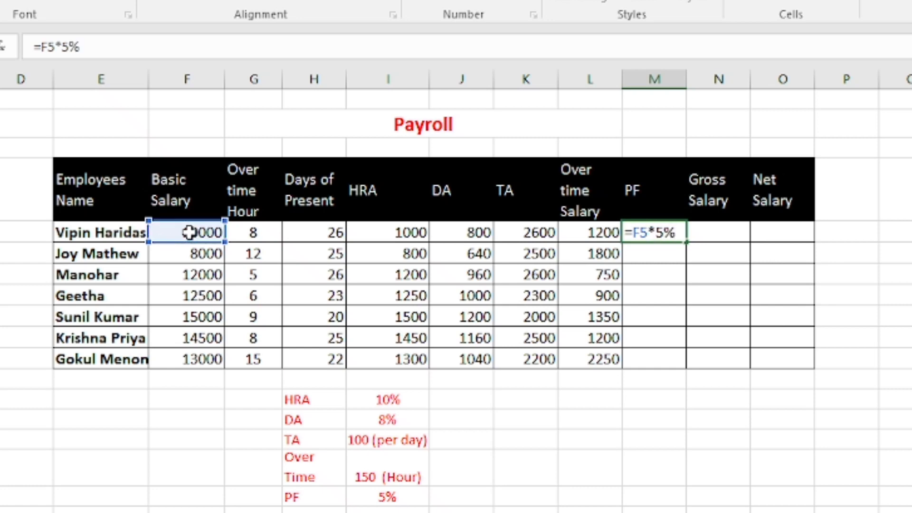
pyautogui.press('Return')
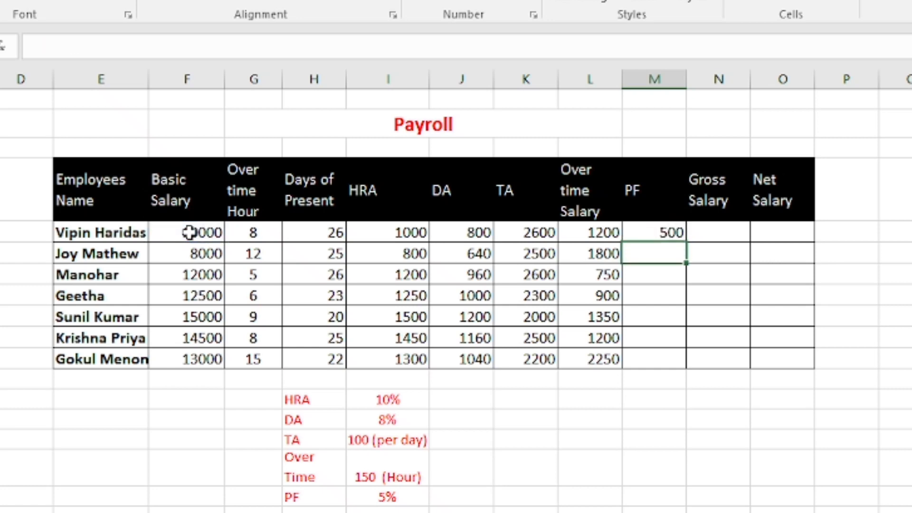
pyautogui.click(672, 234)
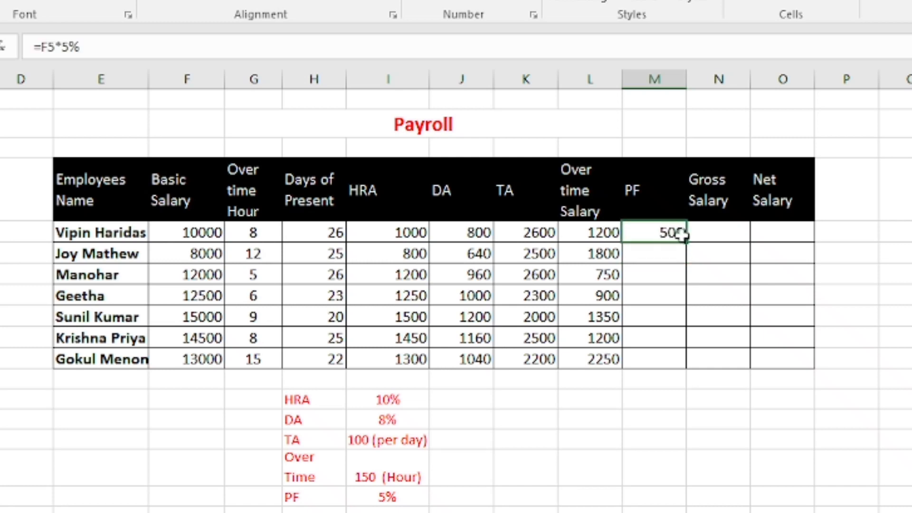
pyautogui.moveTo(686, 241); pyautogui.dragTo(682, 371)
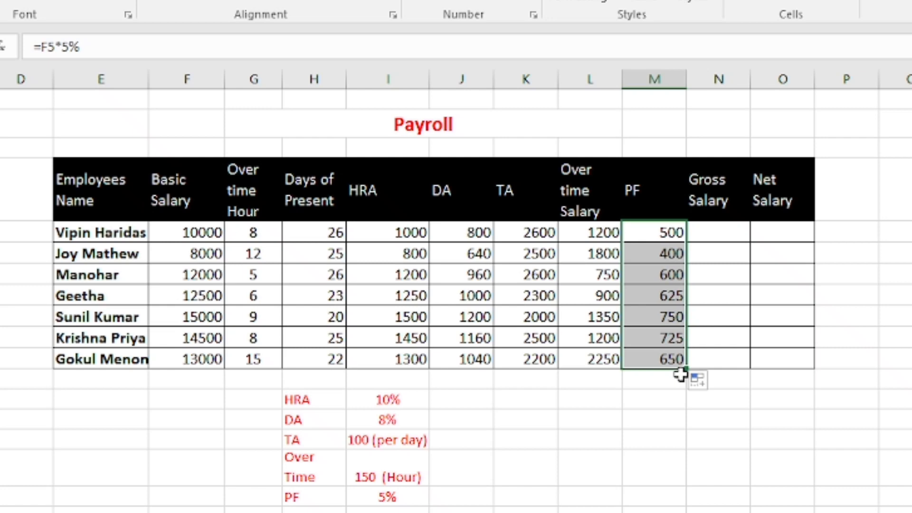
# Step: Calculate the gross salary in N5 as basic salary plus HRA through overtime salary (=SUM(F5,I5:L5)) and fill it down for all employees
pyautogui.press('Right')
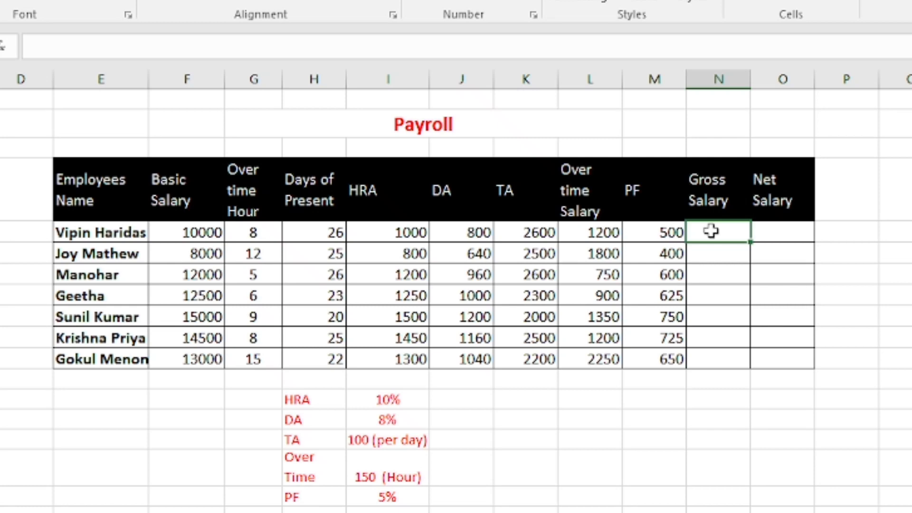
pyautogui.write('=sum')
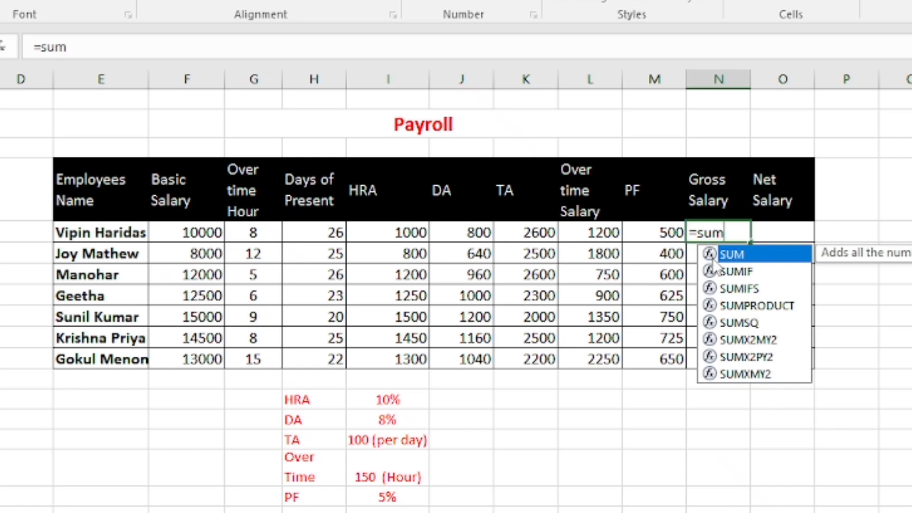
pyautogui.doubleClick(759, 256)
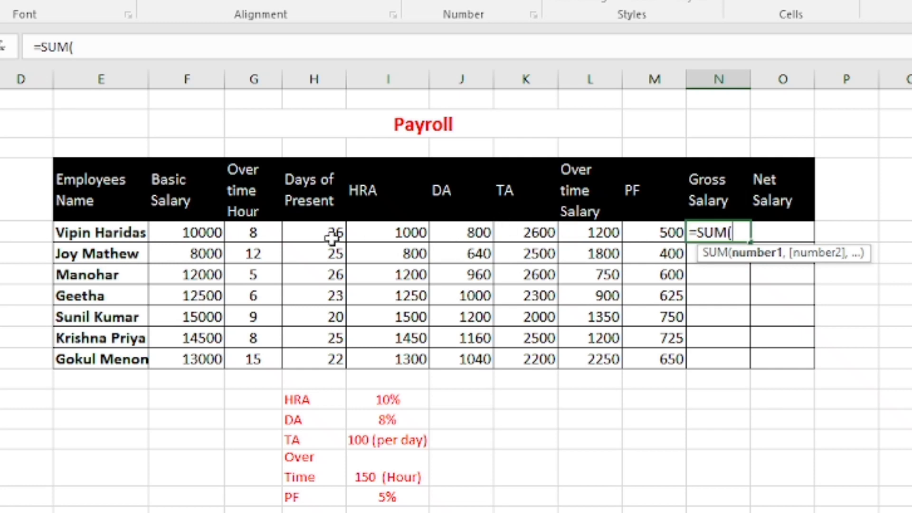
pyautogui.click(197, 232)
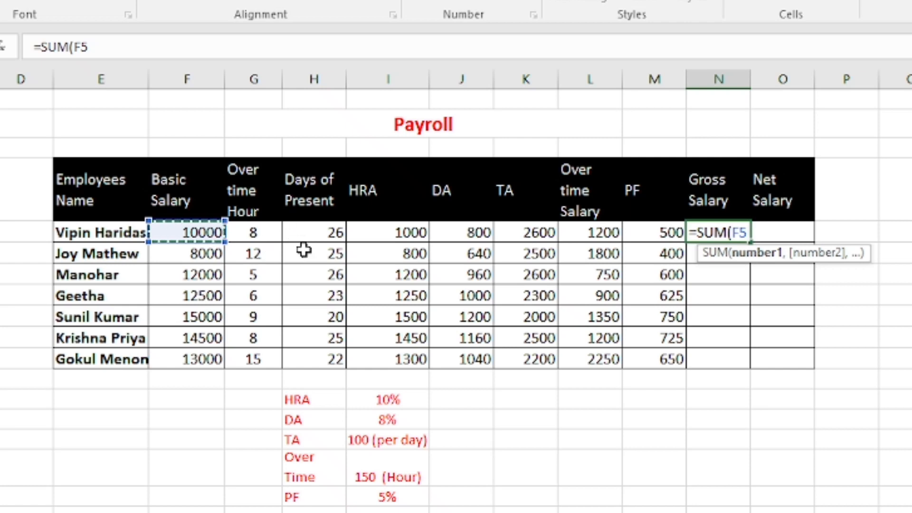
pyautogui.write(',')
pyautogui.click(378, 233)
pyautogui.moveTo(378, 233); pyautogui.dragTo(580, 237)
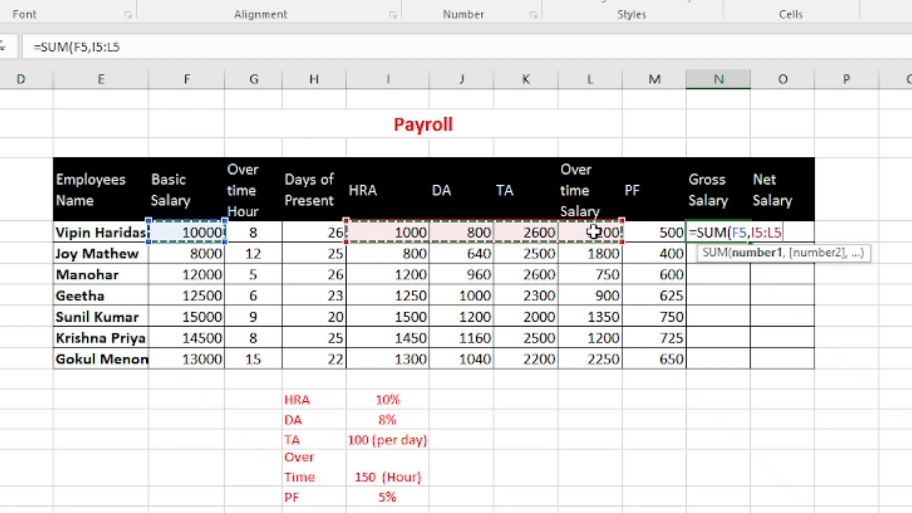
pyautogui.press('Return')
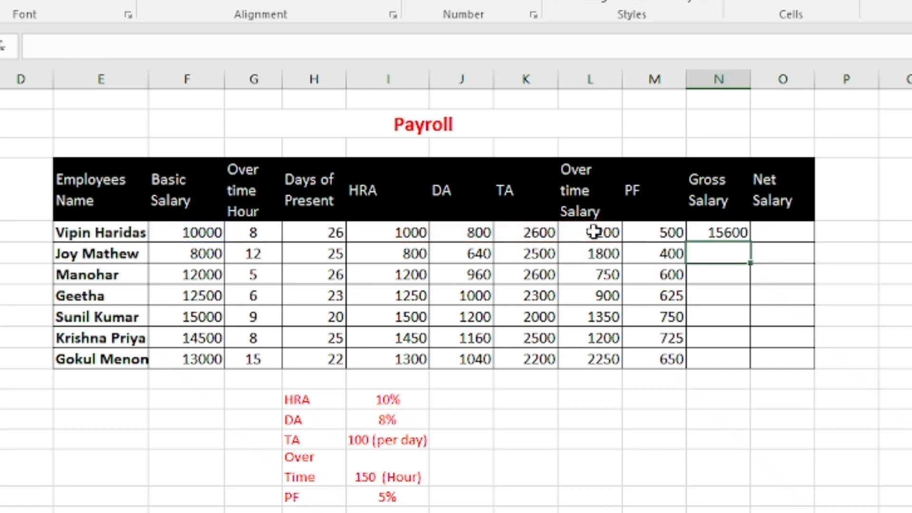
pyautogui.click(734, 236)
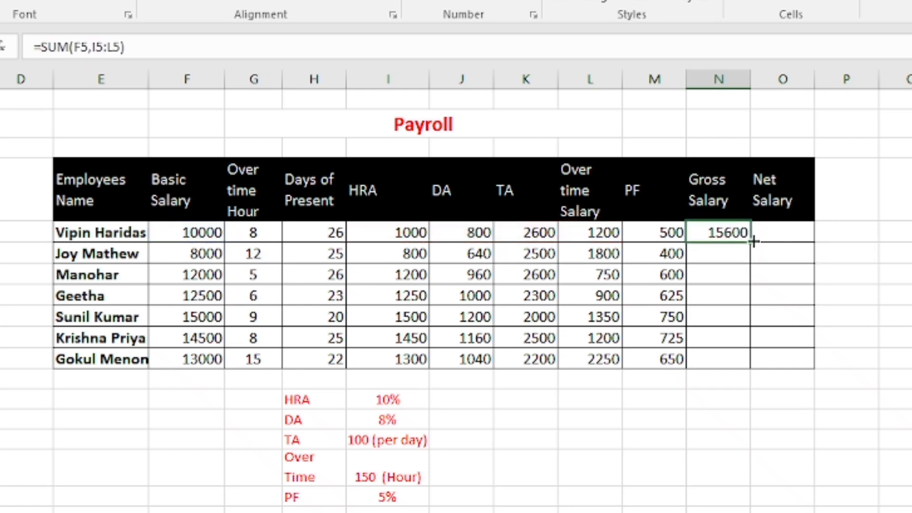
pyautogui.moveTo(753, 242); pyautogui.dragTo(736, 360)
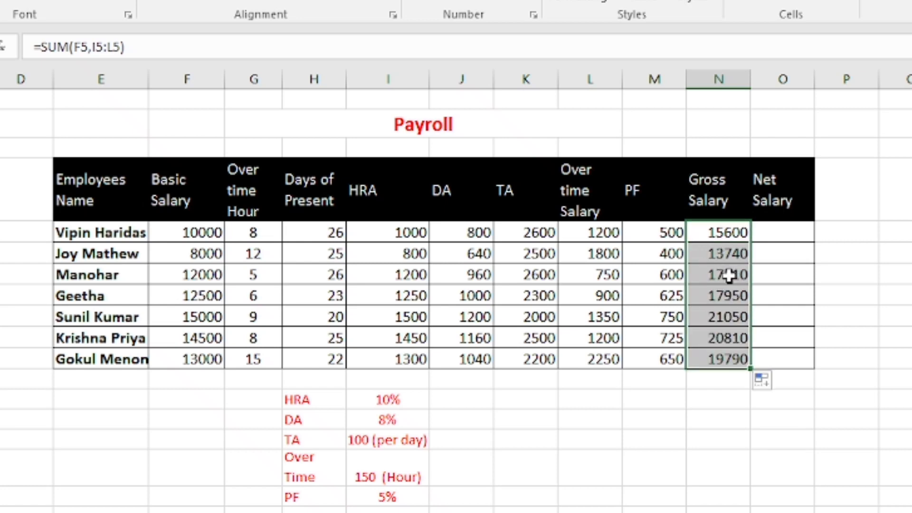
# Step: Calculate the net salary in O5 as gross salary minus PF (=N5-M5) and copy the formula down to the last employee row
pyautogui.click(785, 234)
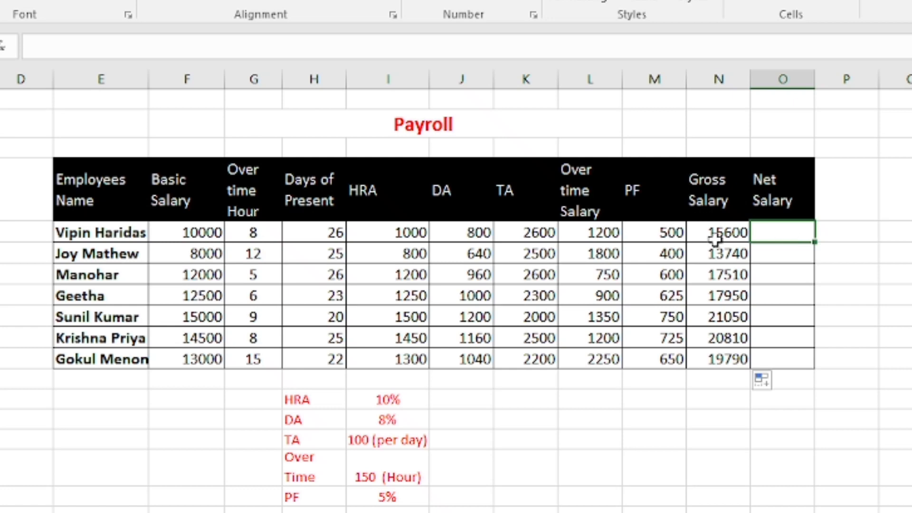
pyautogui.write('=')
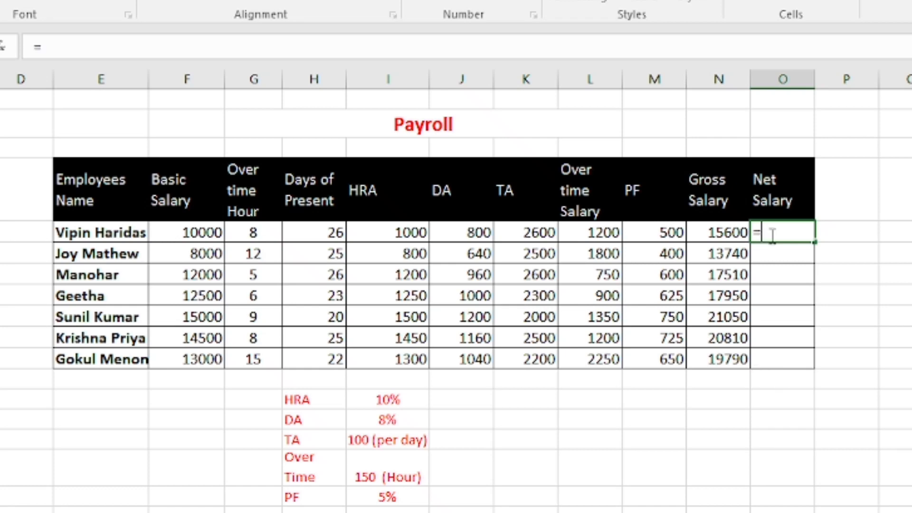
pyautogui.click(735, 232)
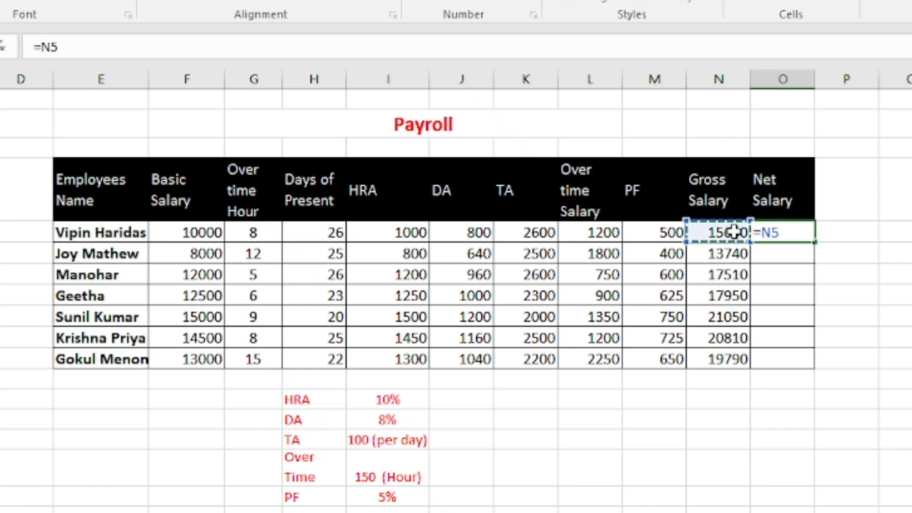
pyautogui.write('-')
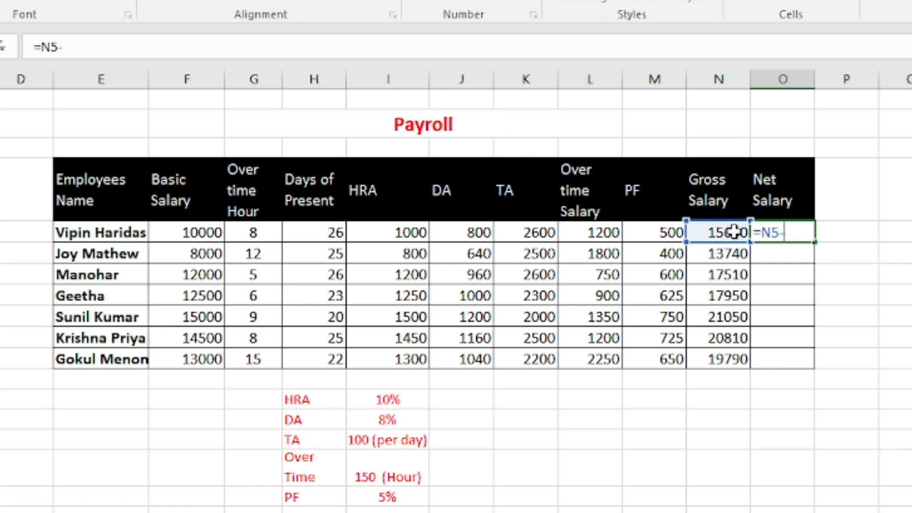
pyautogui.click(667, 231)
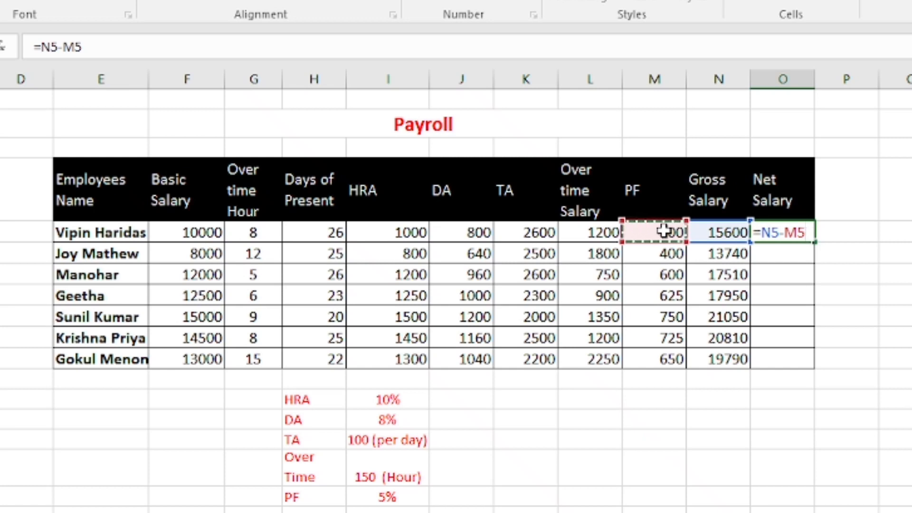
pyautogui.press('Return')
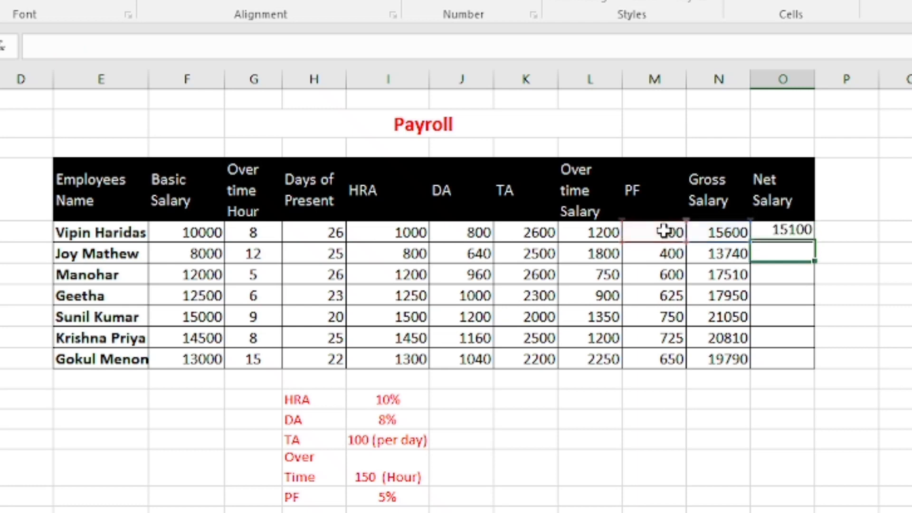
pyautogui.click(804, 232)
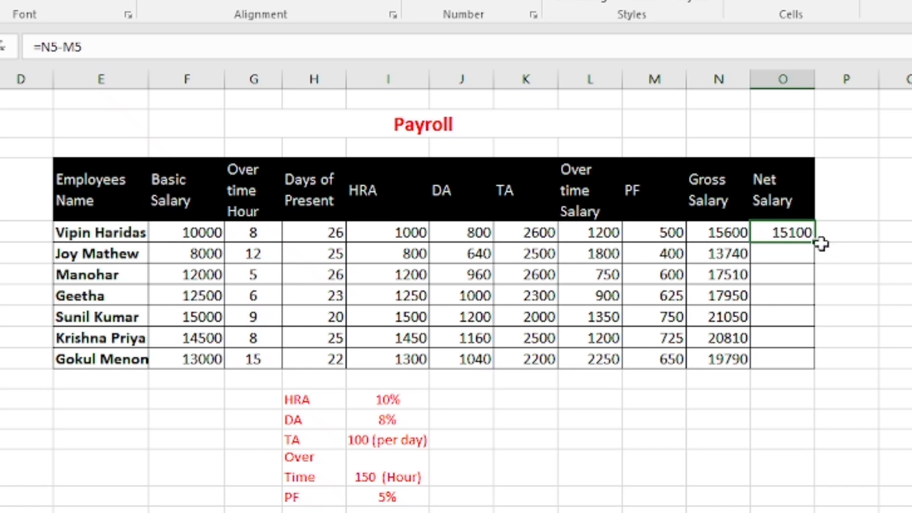
pyautogui.moveTo(813, 242); pyautogui.dragTo(809, 373)
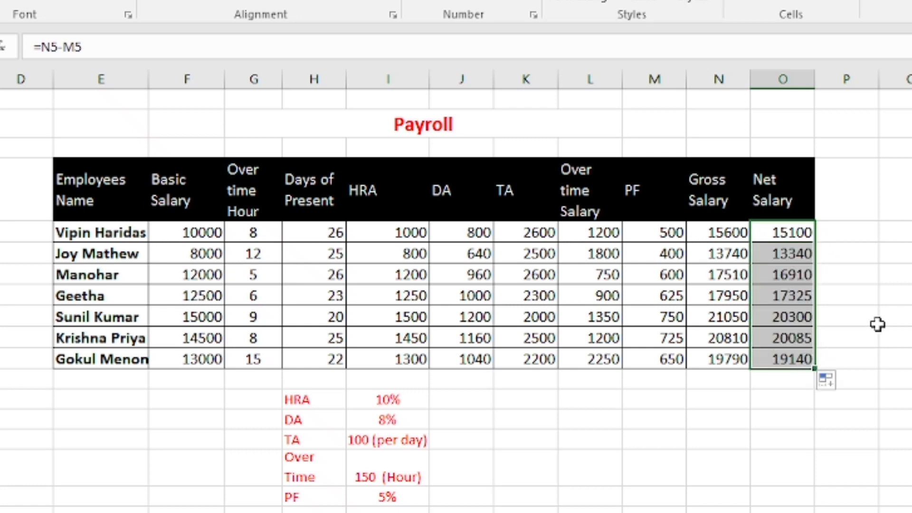